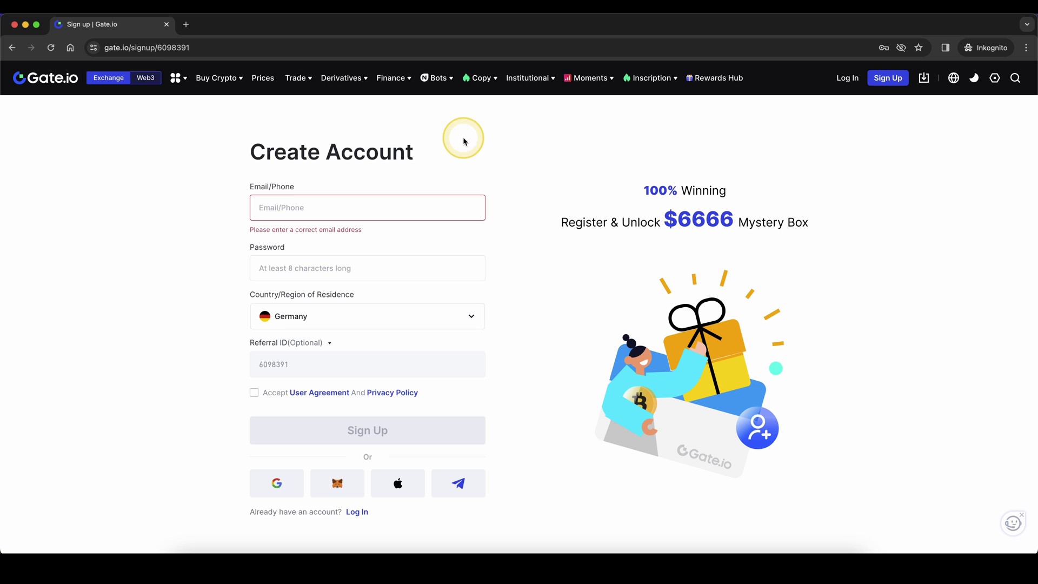
Leave the sign-up page with its referral and mystery box offer for the logged-in home page
mouse_move(464, 138)
mouse_down()
mouse_move(179, 191)
mouse_move(449, 134)
mouse_up()
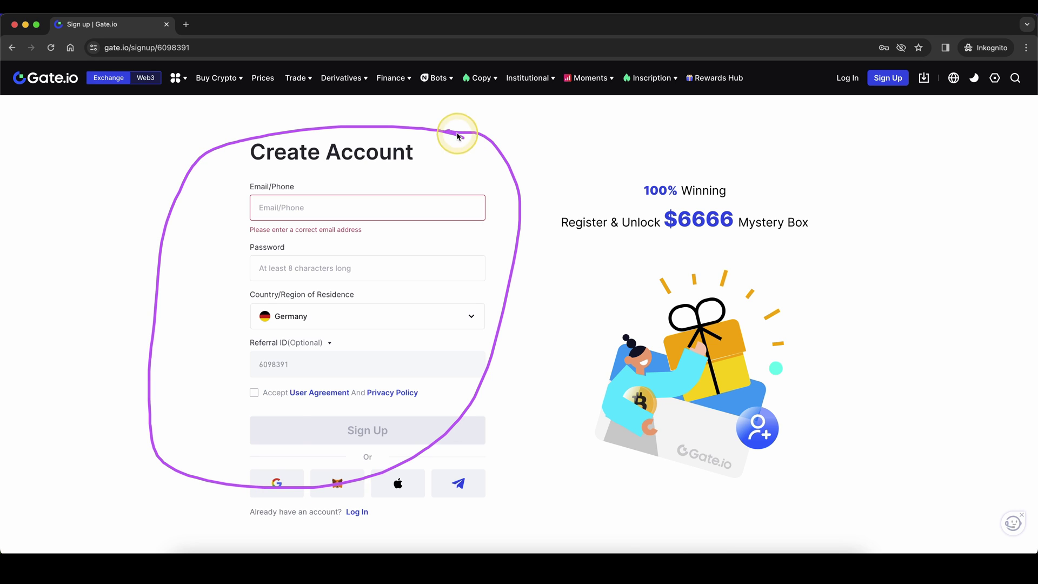
drag(875, 139, 751, 214)
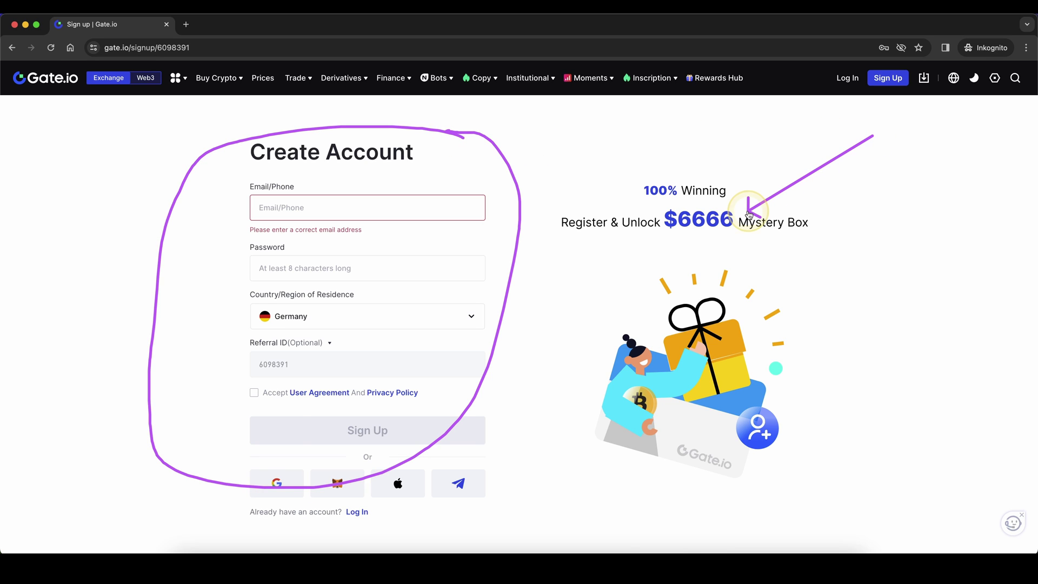
mouse_move(117, 181)
mouse_down()
mouse_move(252, 421)
mouse_move(273, 434)
mouse_up()
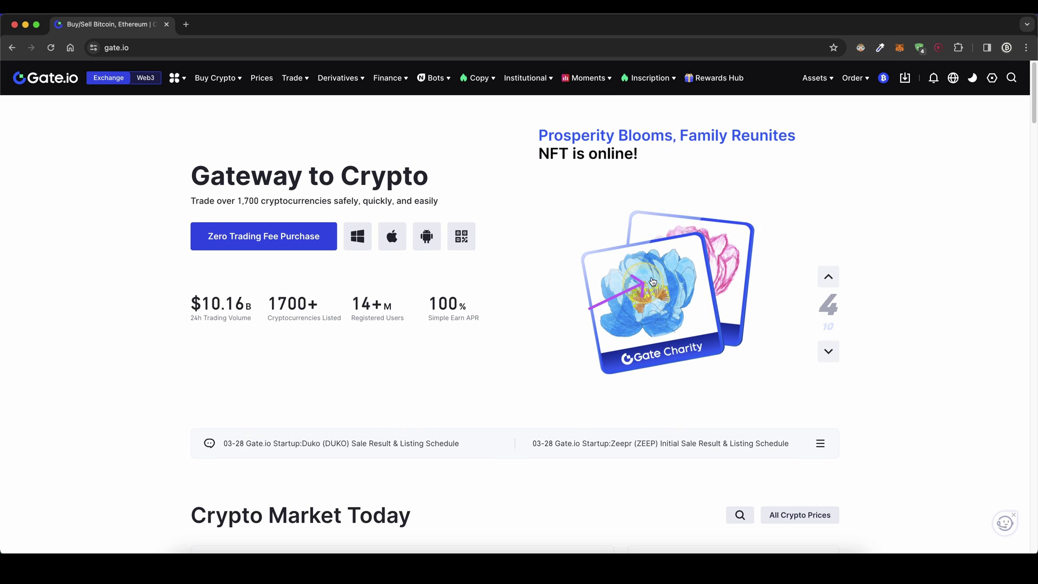
mouse_move(814, 78)
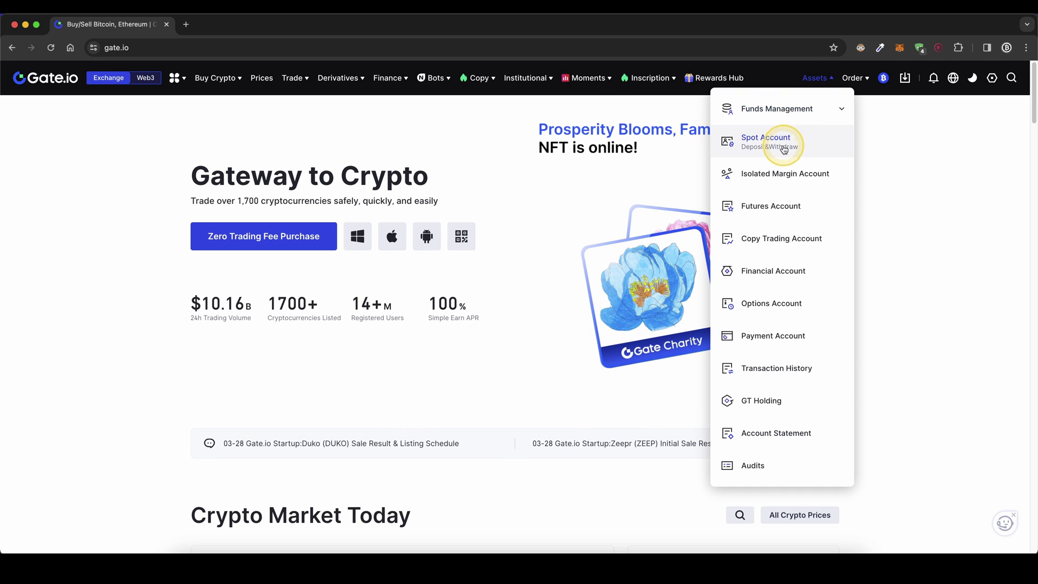
Open the Spot Account page and show the onchain and GateCode deposit choices
click(783, 149)
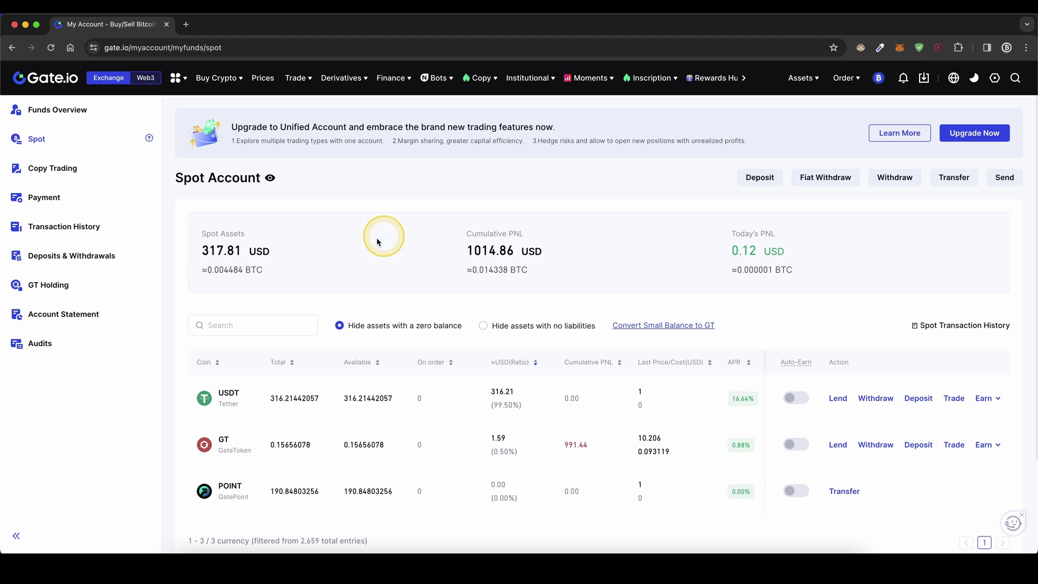
click(758, 178)
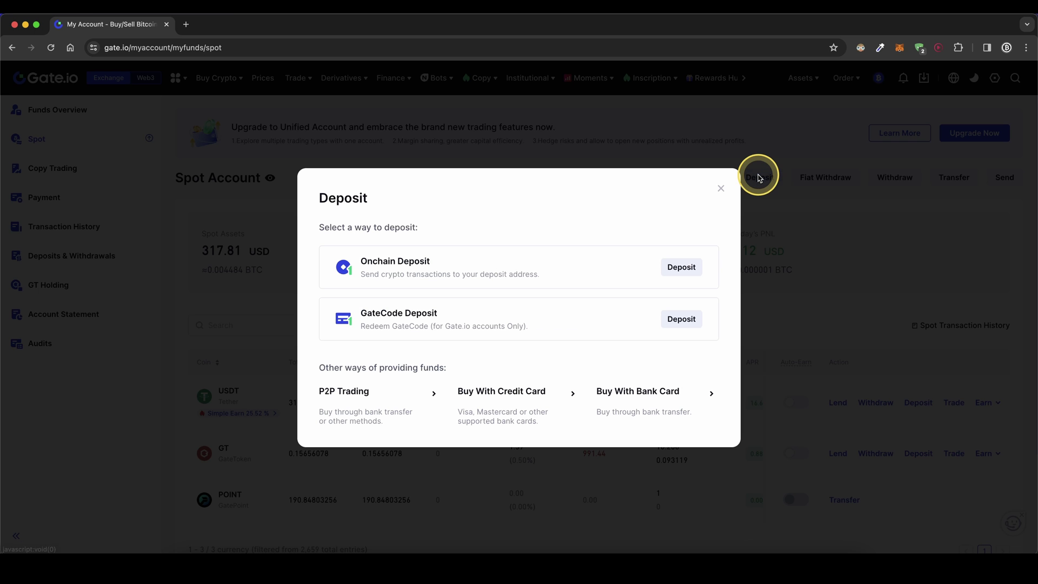
Show the onchain deposit address for USDT on the USDT-ETH/ERC20 network
click(393, 269)
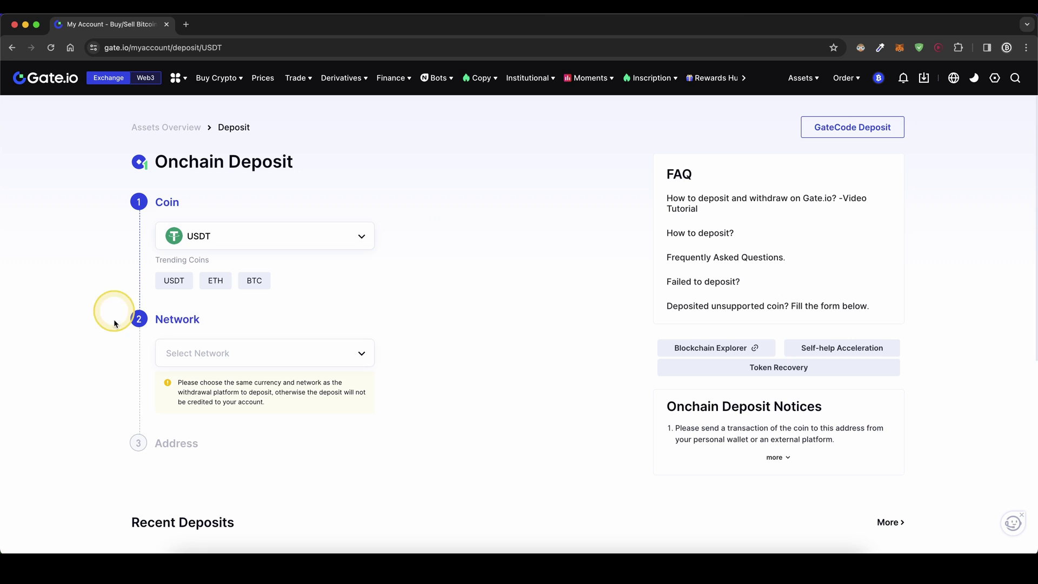
click(327, 240)
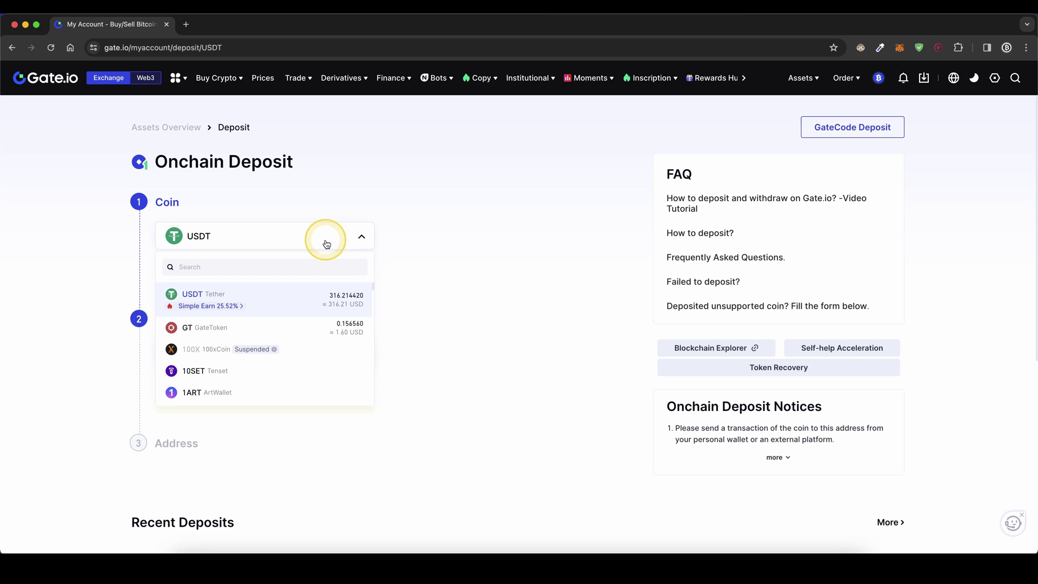
scroll(324, 301, down, 3)
scroll(317, 313, down, 3)
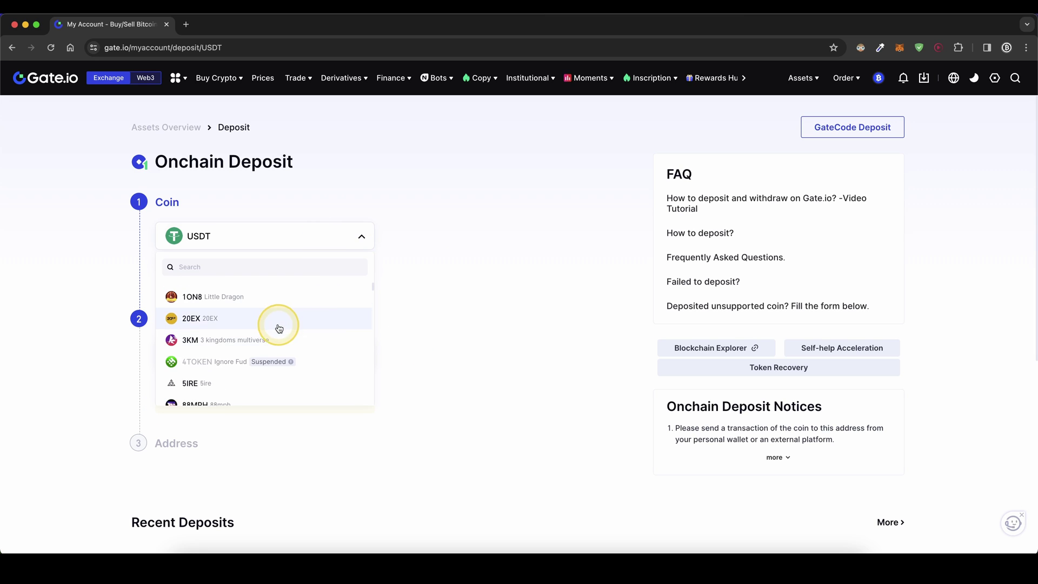
scroll(278, 328, up, 5)
click(188, 297)
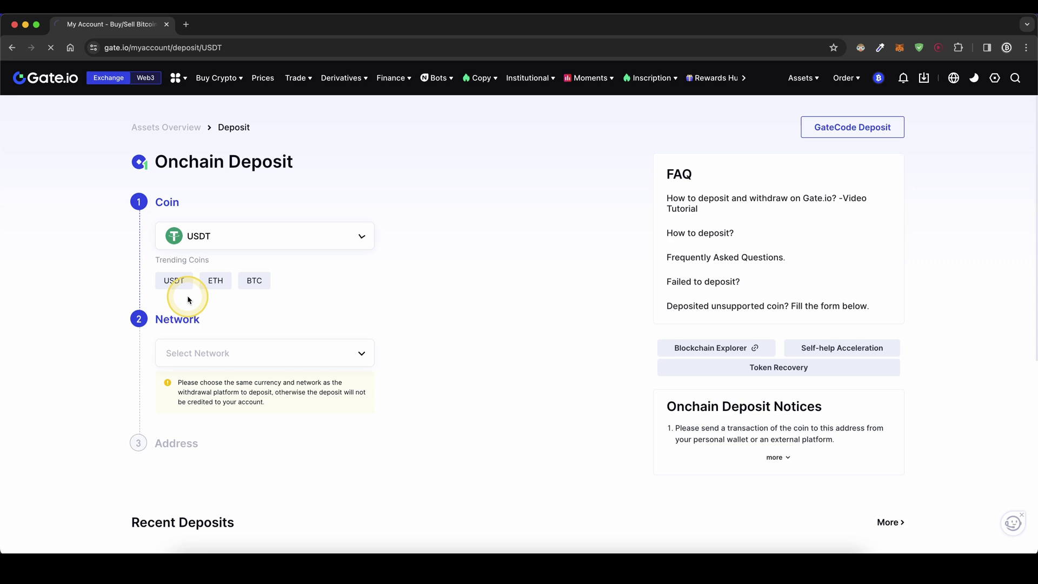
click(197, 352)
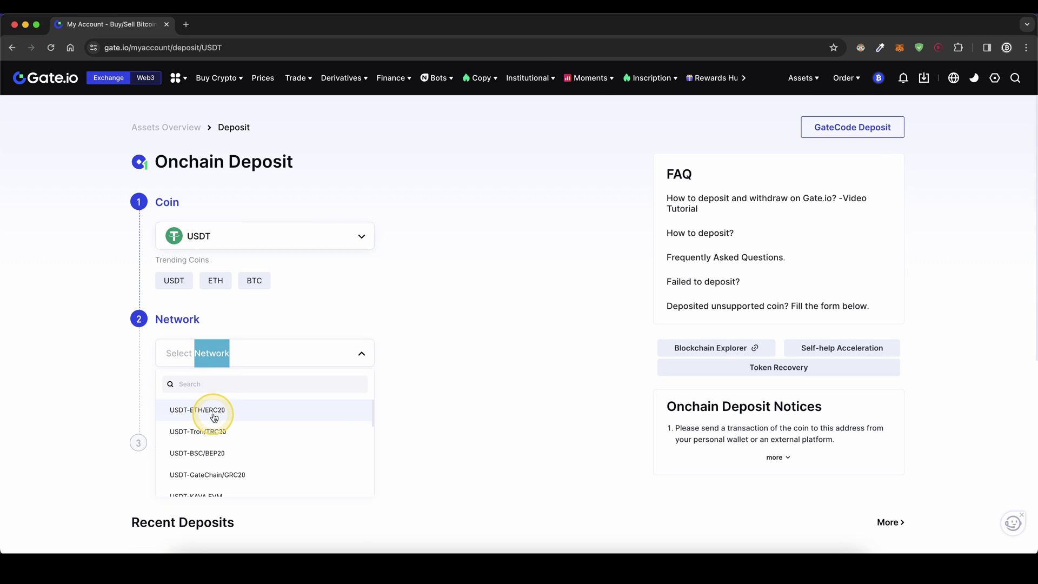
click(211, 413)
scroll(217, 415, down, 1)
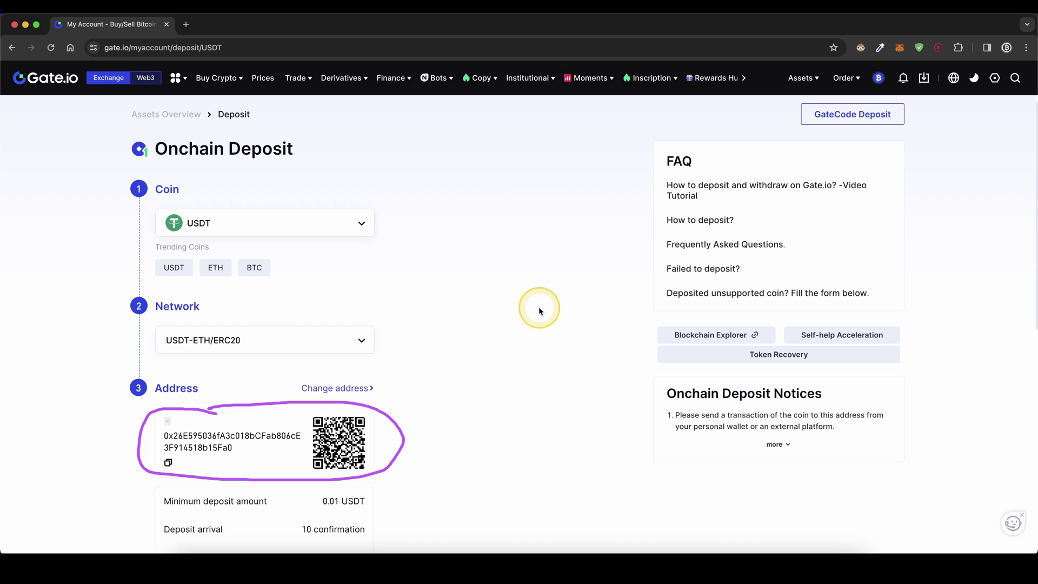
Bring up the Buy Crypto menu with card and bank transfer options
drag(535, 306, 367, 238)
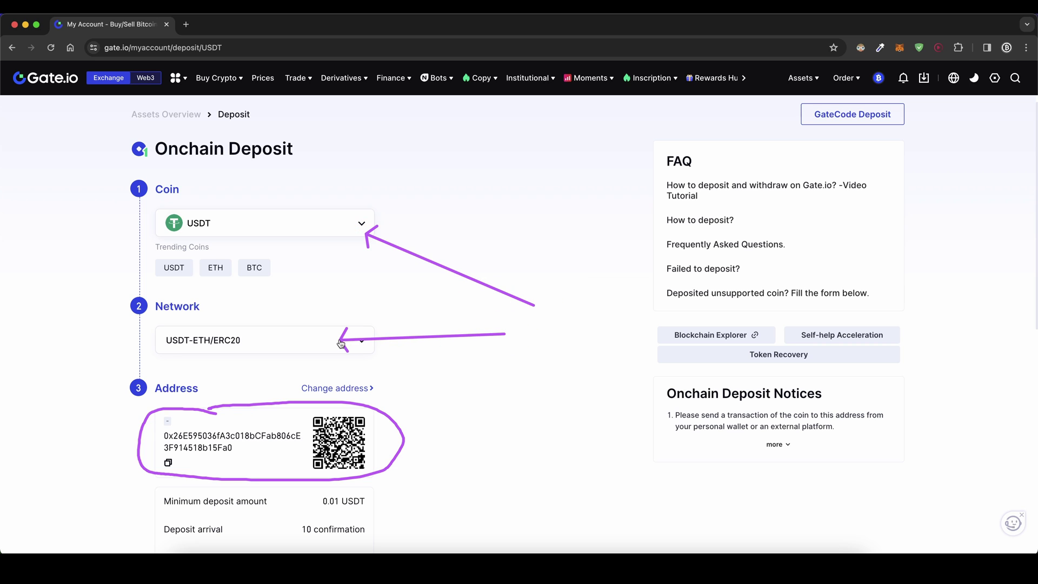
drag(471, 408, 343, 442)
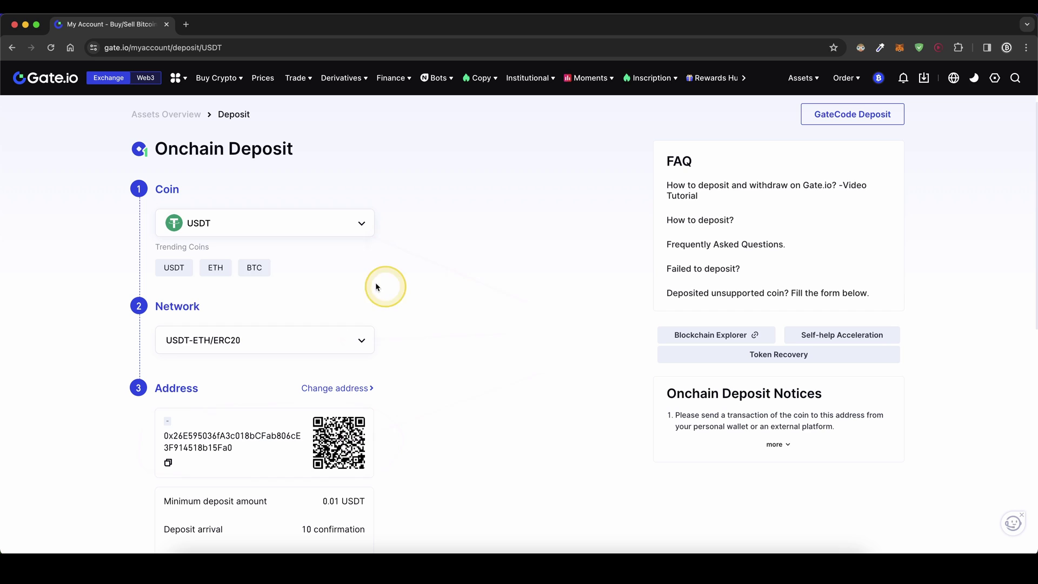
drag(185, 256, 315, 185)
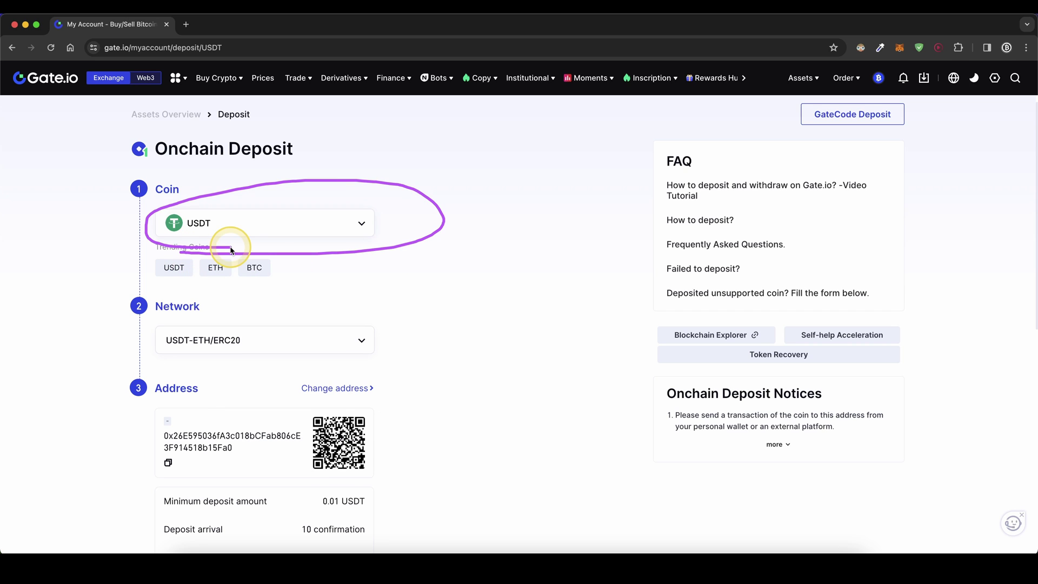
scroll(436, 360, up, 1)
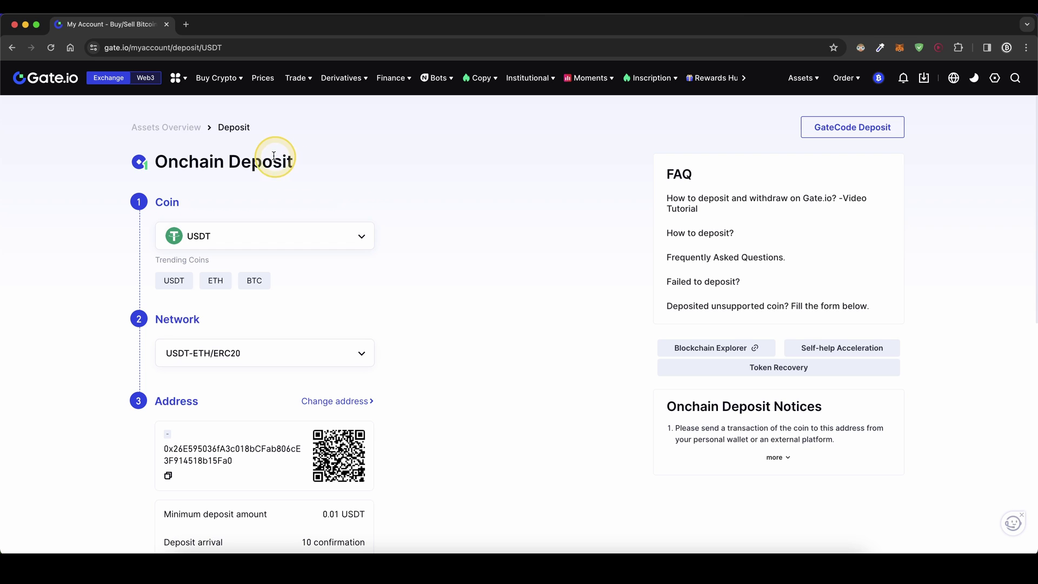
mouse_move(216, 78)
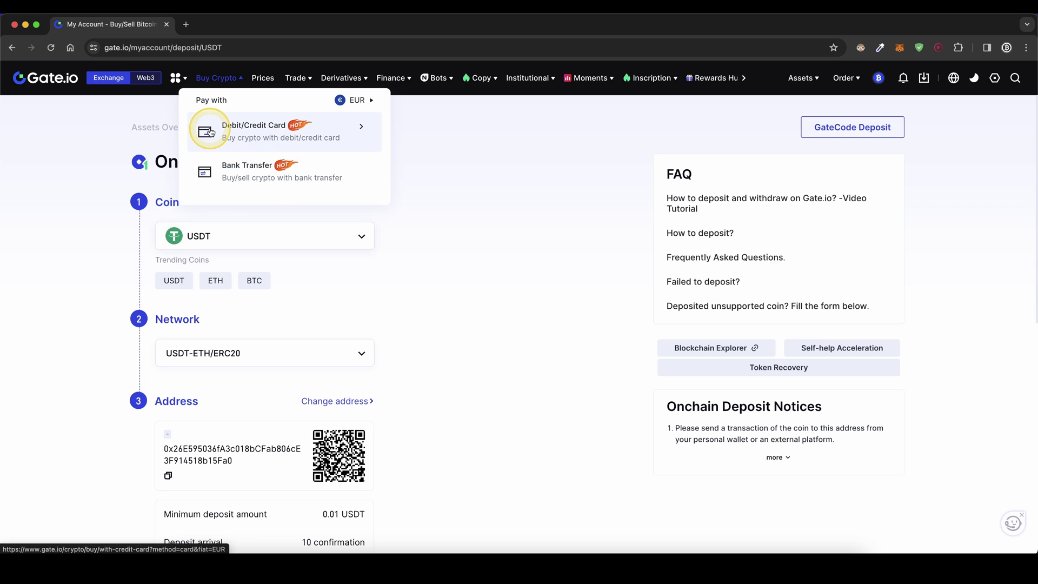
Start a card purchase, keeping USDT to receive and choosing the Gate Connect channel
click(256, 136)
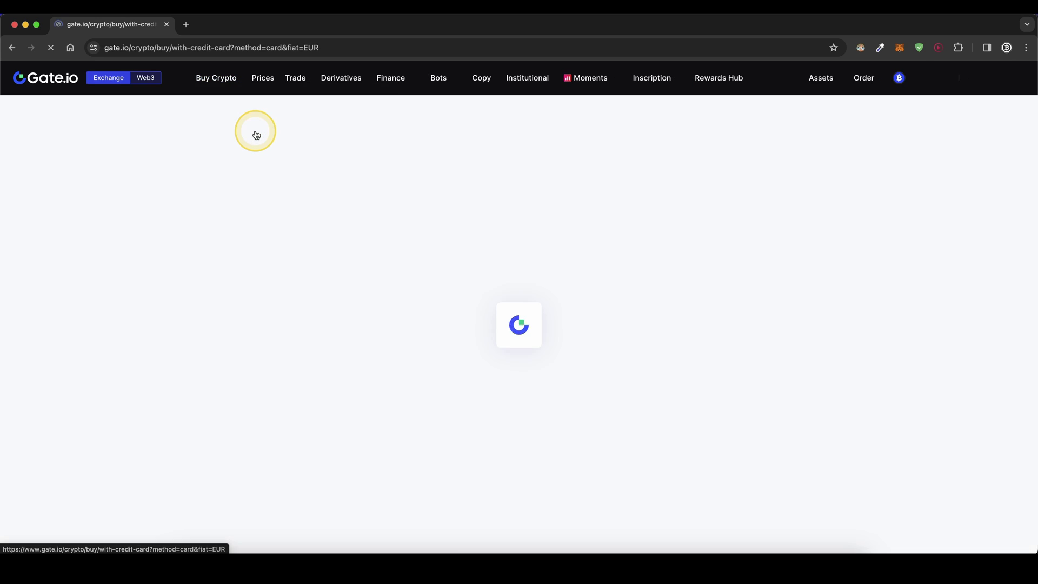
text(100)
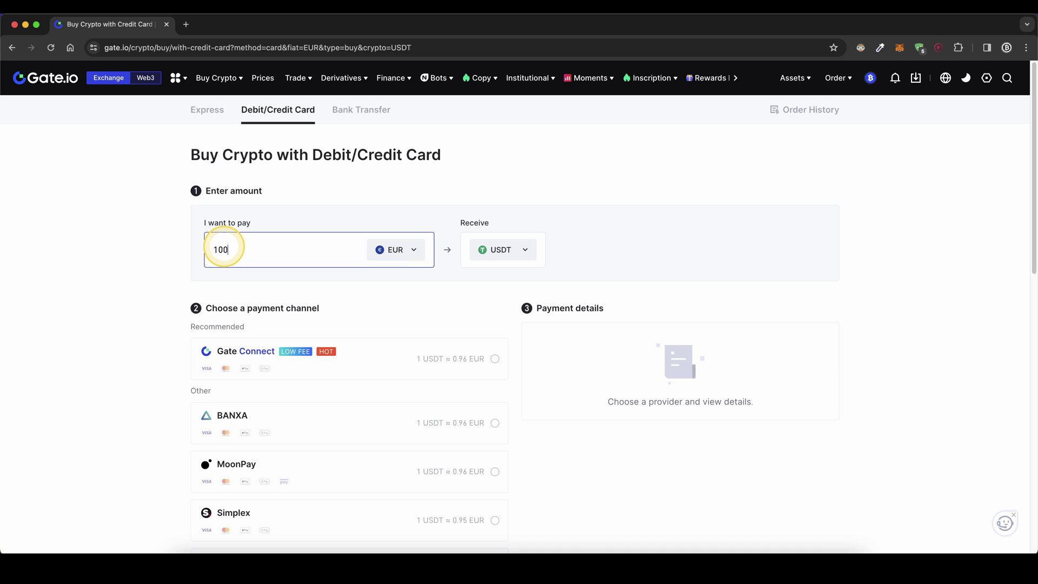
click(525, 251)
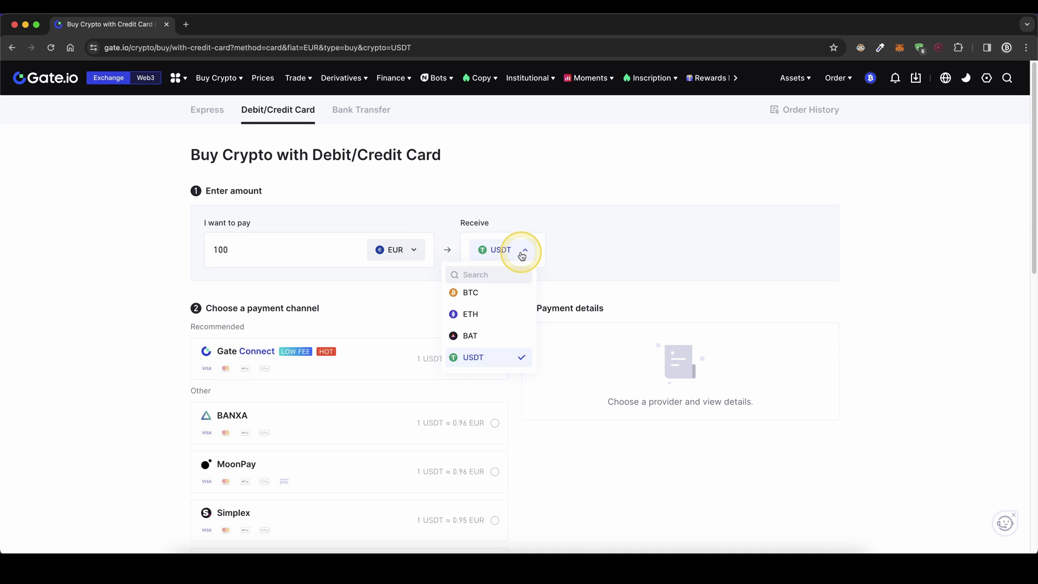
scroll(520, 312, down, 3)
scroll(511, 308, down, 3)
scroll(511, 306, down, 3)
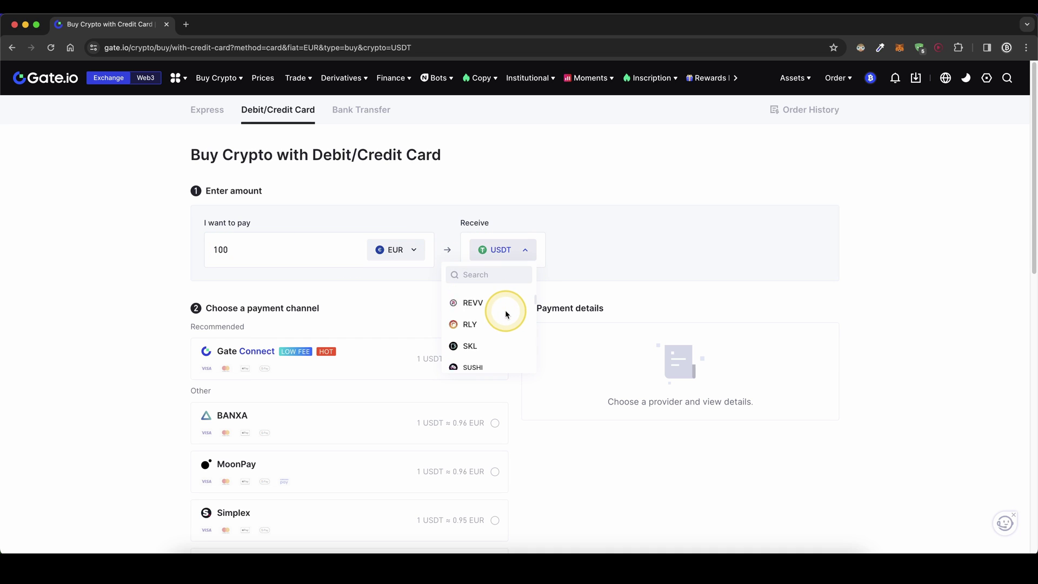
scroll(505, 314, down, 3)
click(526, 249)
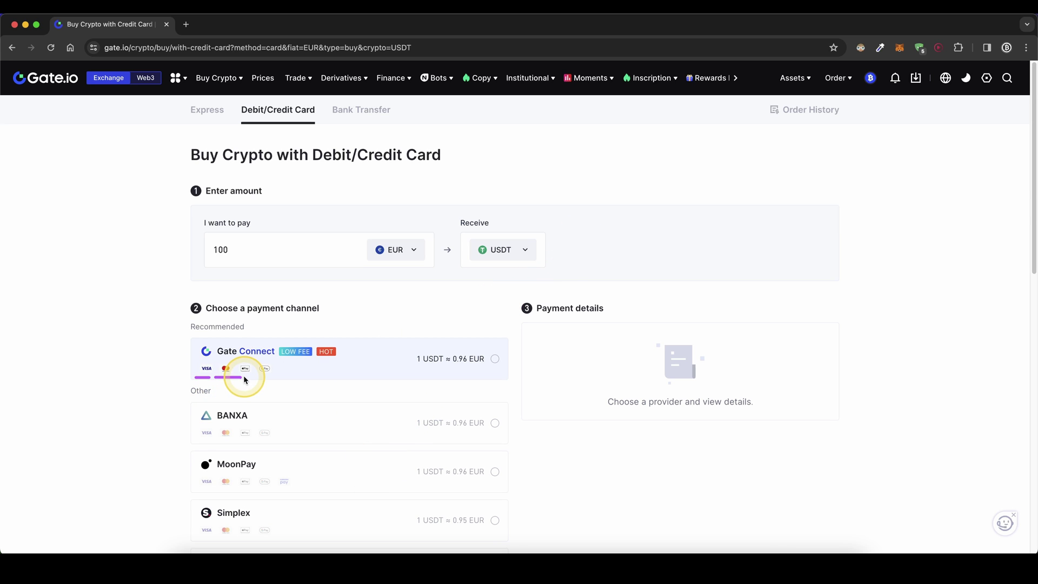
click(498, 362)
click(546, 438)
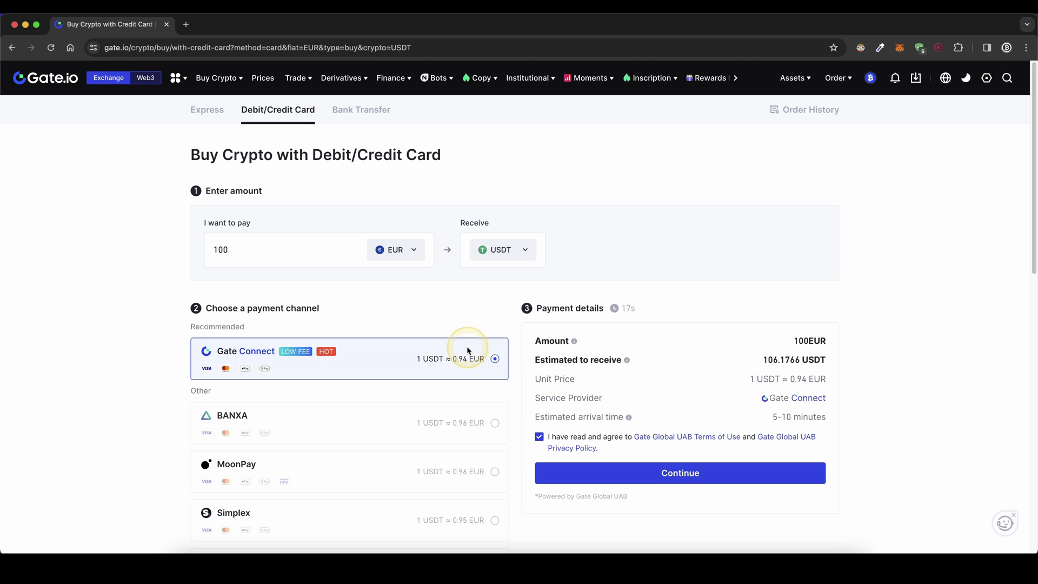
Review the 100 EUR to 106.1766 USDT quote, then go to the Bank Transfer purchase page
drag(467, 347, 714, 236)
drag(480, 435, 640, 369)
drag(491, 471, 695, 395)
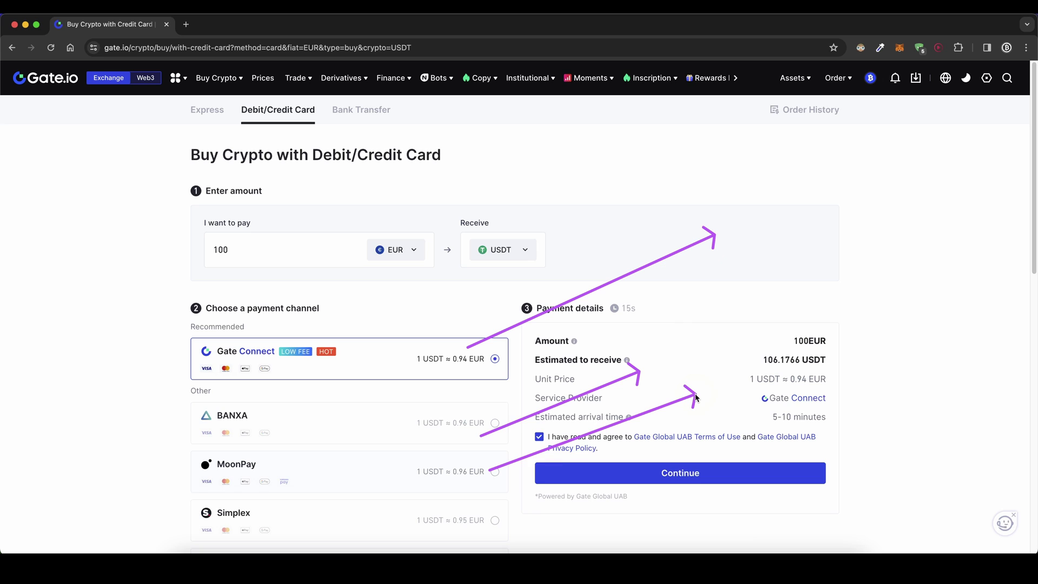
drag(490, 519, 637, 486)
mouse_move(740, 223)
mouse_down()
mouse_move(783, 228)
mouse_move(777, 250)
mouse_move(791, 265)
mouse_up()
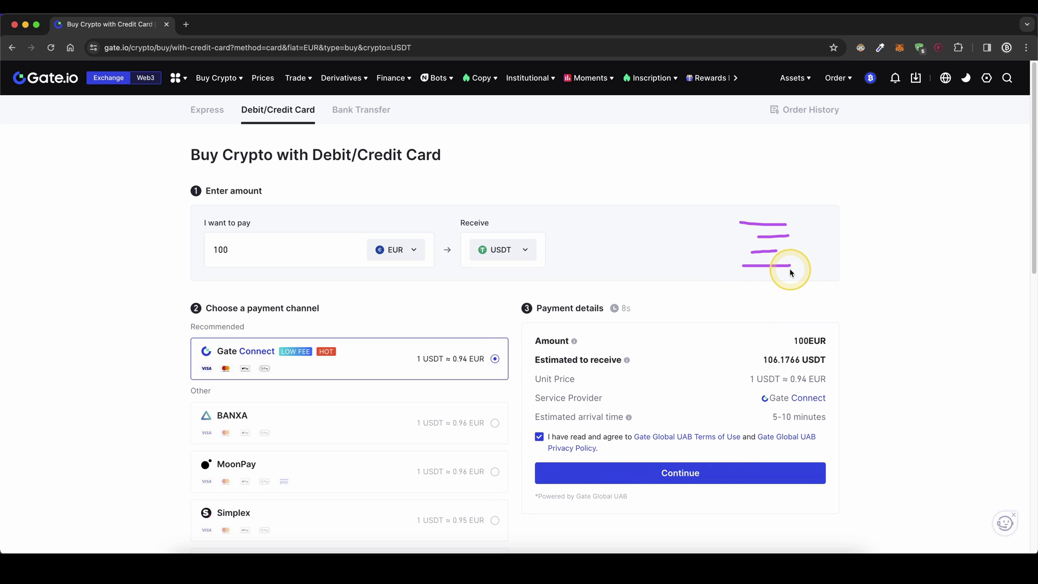
drag(768, 409, 763, 422)
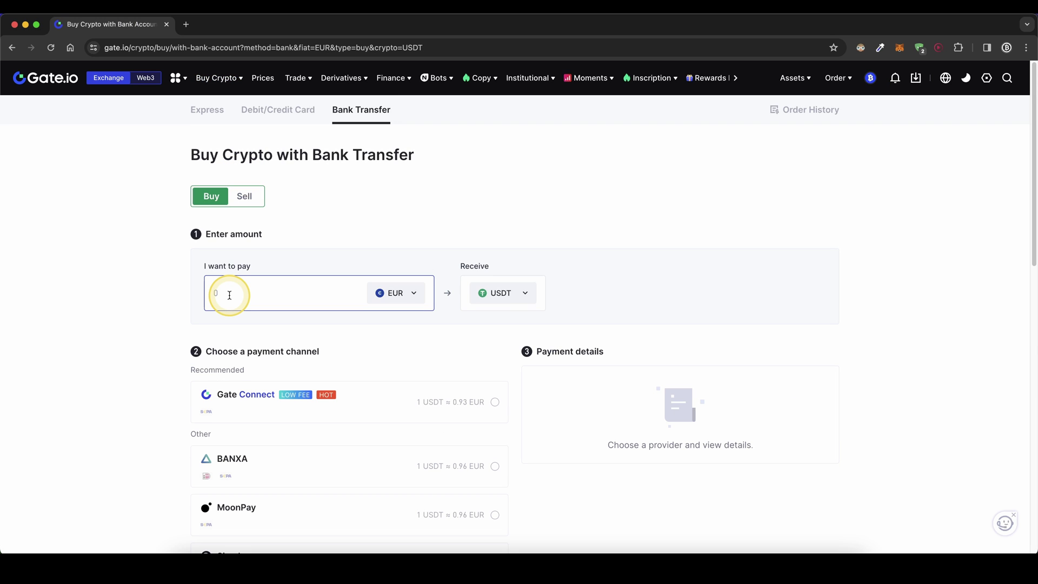
text(100)
Enter 100 EUR, choose the Gate Connect channel, and accept the terms and privacy policy
click(144, 292)
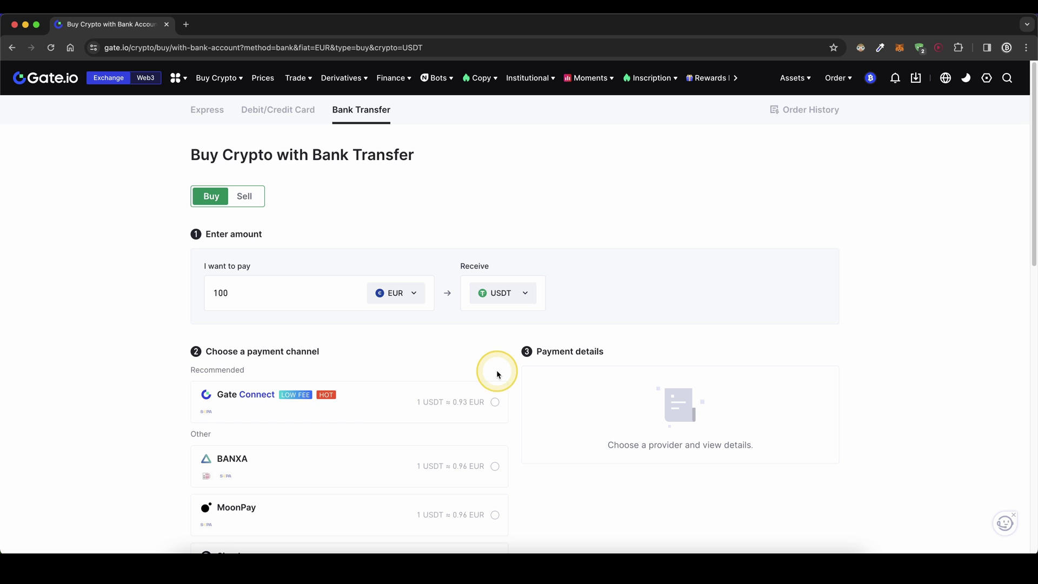
click(496, 400)
scroll(488, 391, down, 2)
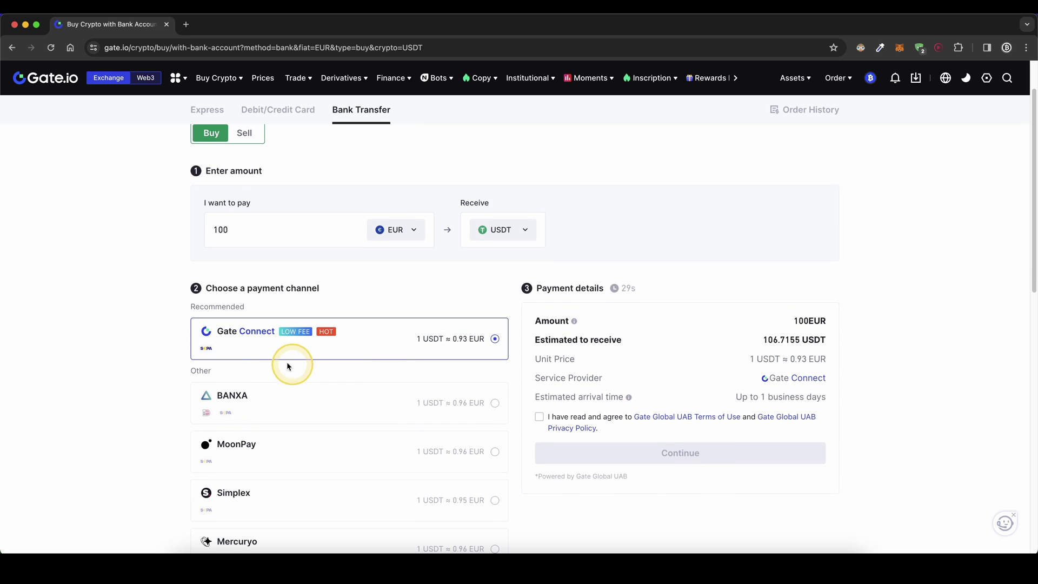
drag(221, 343, 198, 362)
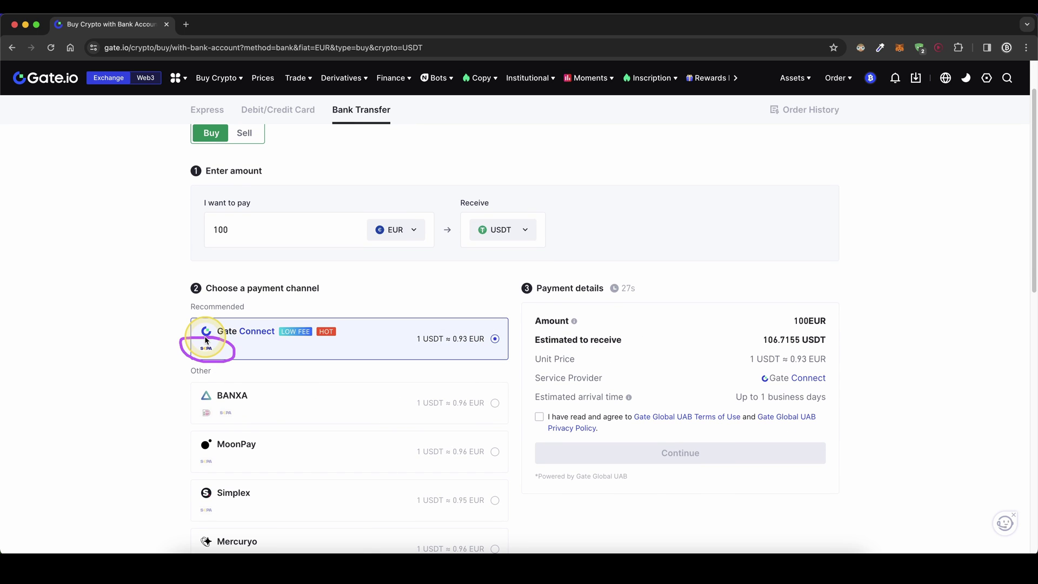
click(540, 416)
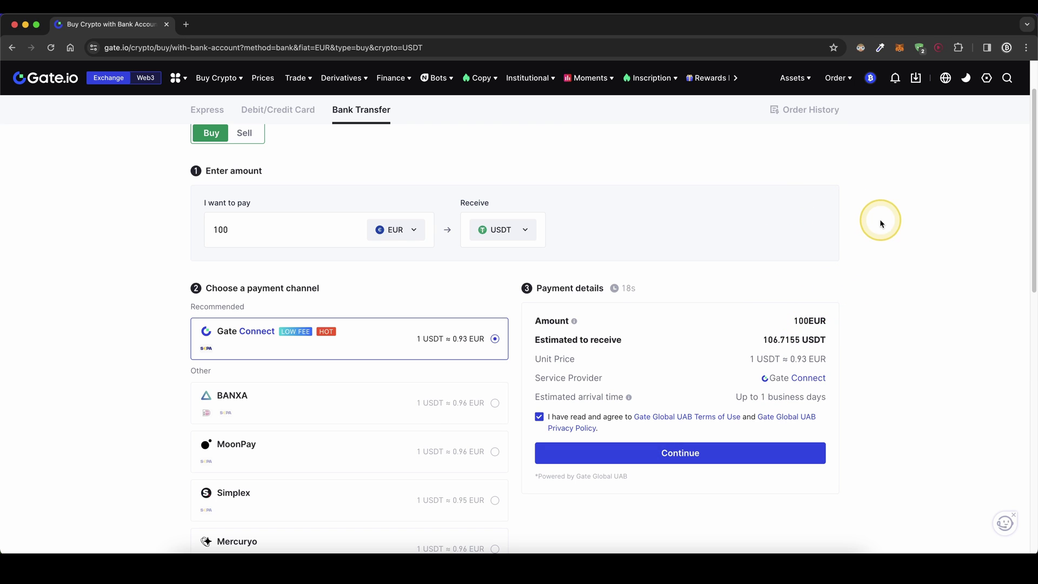
Review the bank transfer quote of 106.7155 USDT for 100 EUR
drag(869, 214, 941, 218)
drag(869, 236, 957, 237)
click(869, 257)
drag(857, 201, 846, 278)
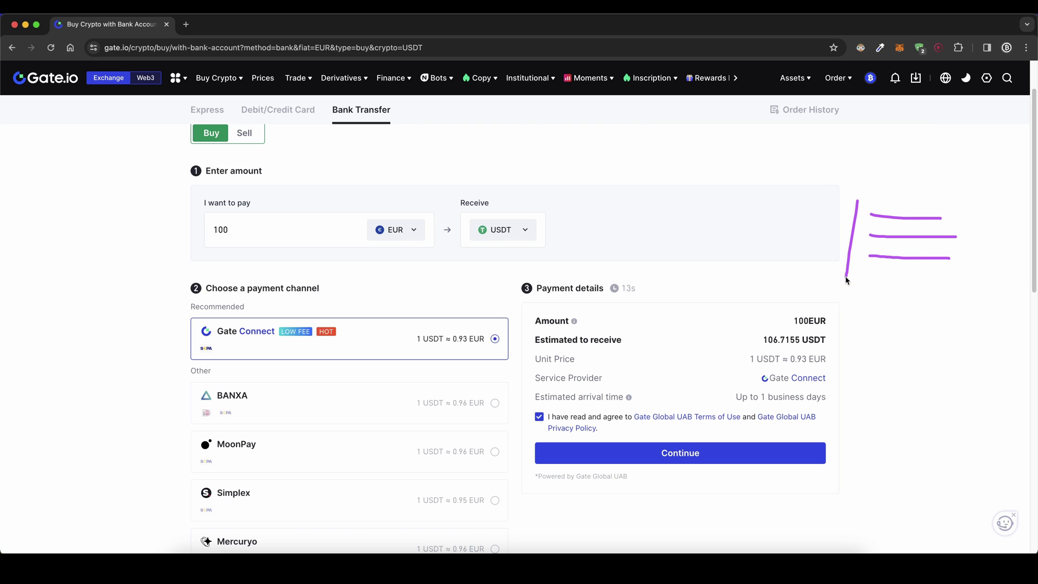
drag(862, 126, 892, 185)
drag(876, 174, 906, 172)
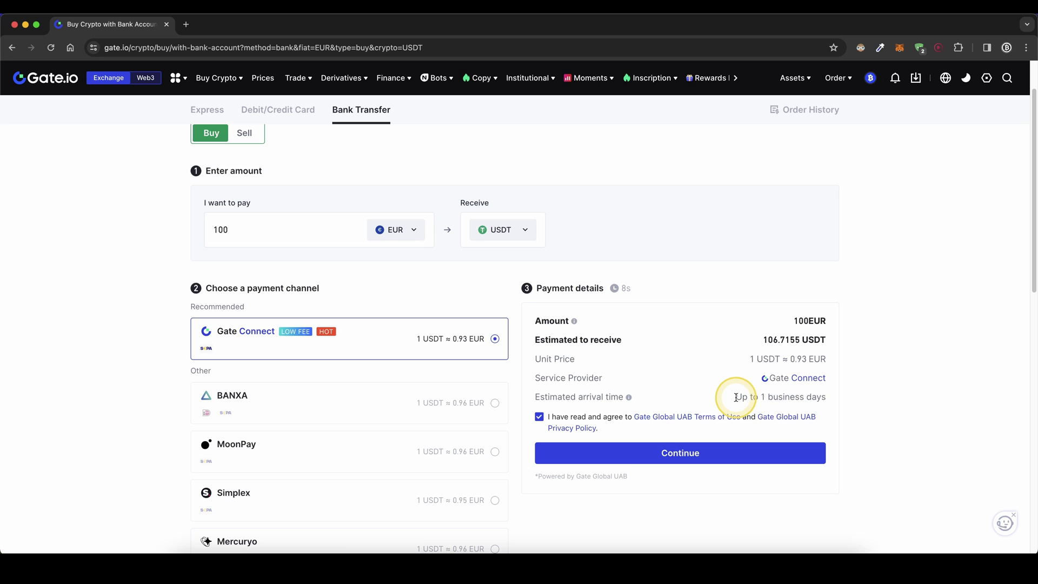
drag(735, 399, 826, 414)
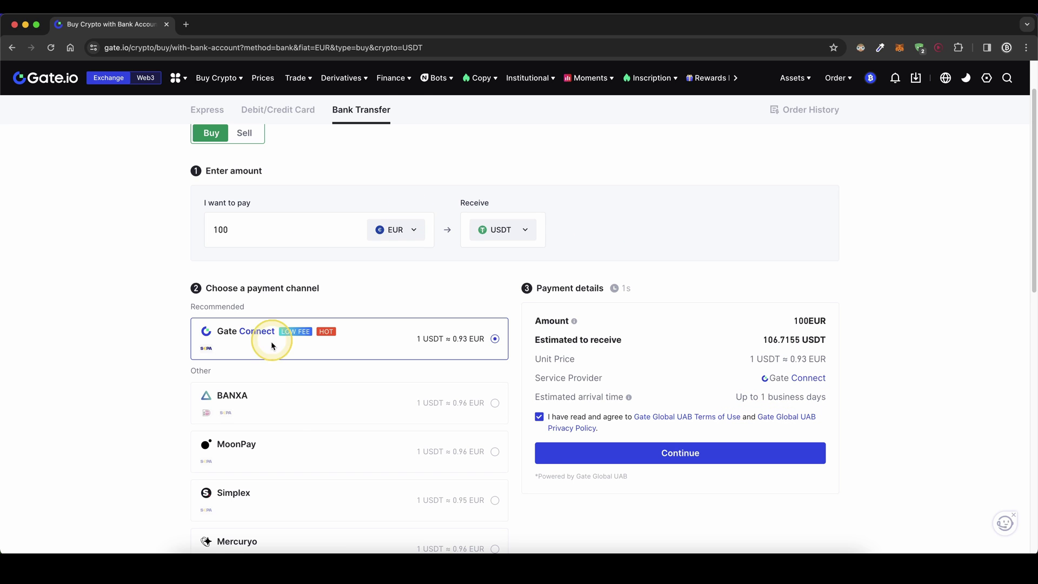
scroll(600, 292, up, 2)
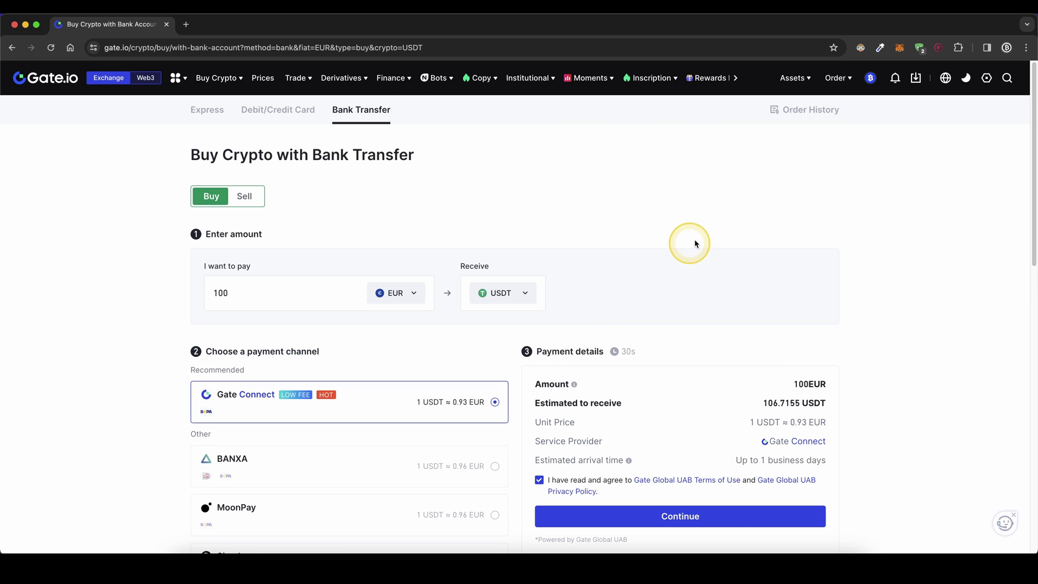
mouse_move(793, 79)
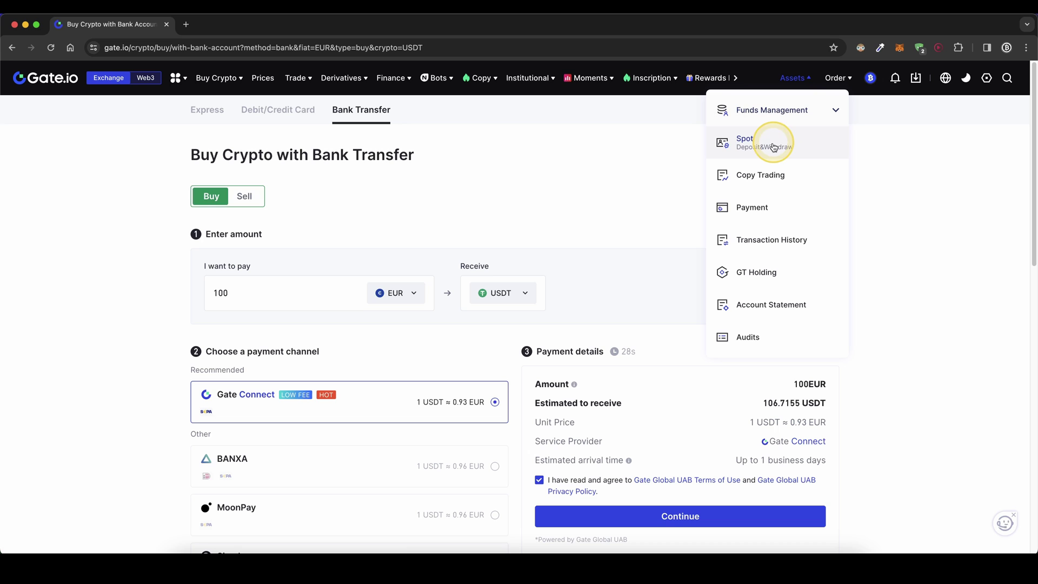
Check the 316.21442057 USDT balance alongside GT and POINT in the Spot Account
click(770, 154)
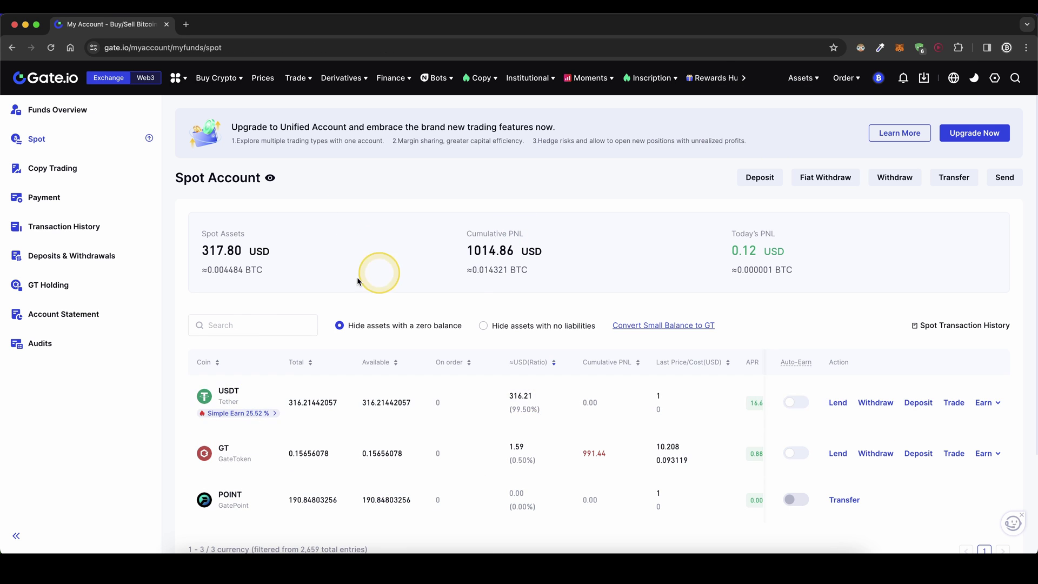
mouse_move(258, 379)
mouse_down()
mouse_move(190, 392)
mouse_move(204, 375)
mouse_up()
click(310, 395)
drag(298, 385, 203, 380)
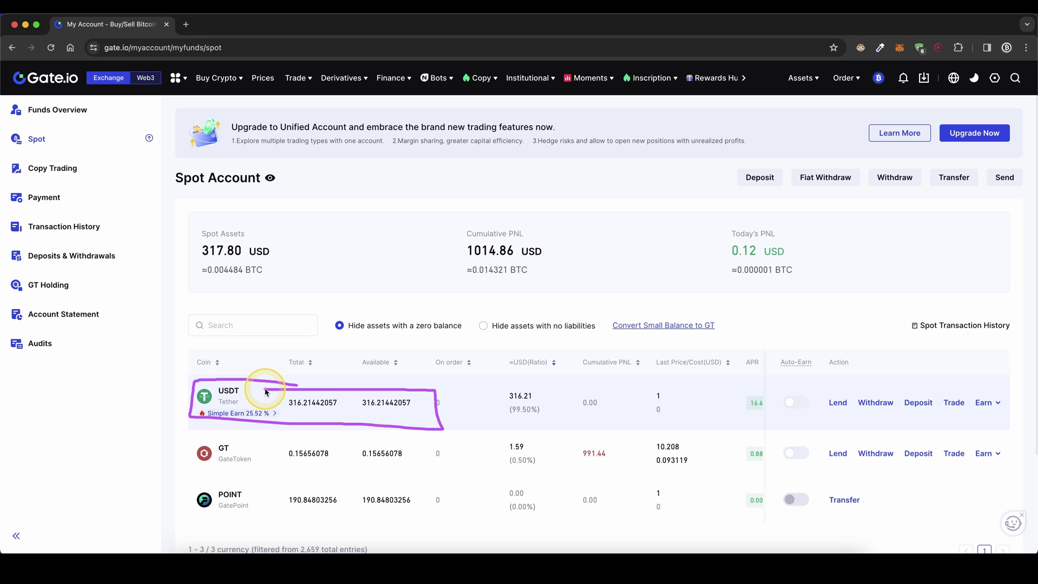
drag(266, 375, 227, 89)
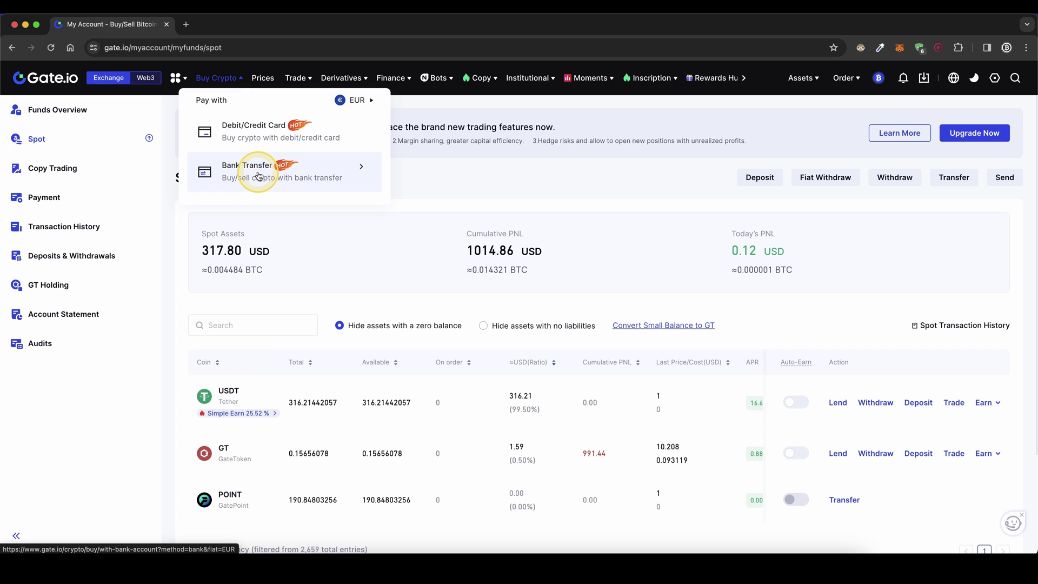
drag(258, 175, 268, 162)
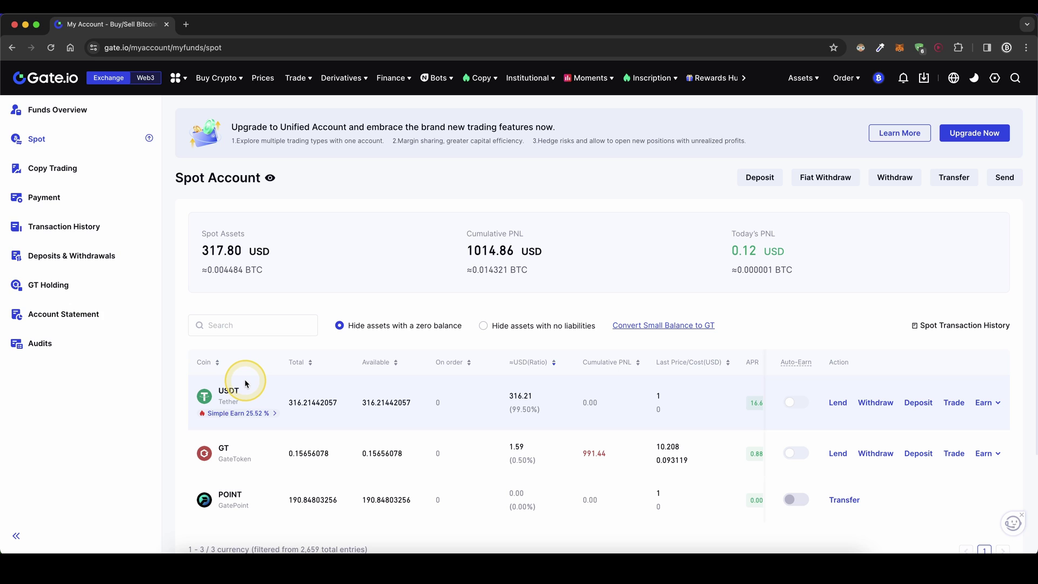
mouse_move(249, 379)
mouse_down()
mouse_move(209, 379)
mouse_move(326, 390)
mouse_up()
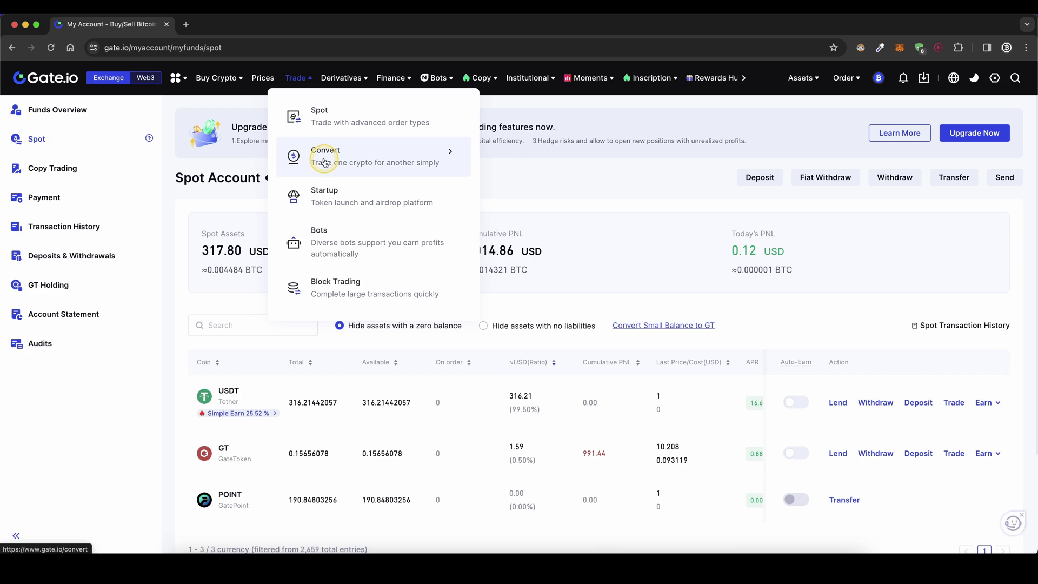
On the Convert page, swap the pair so USDT is the currency being converted
click(324, 159)
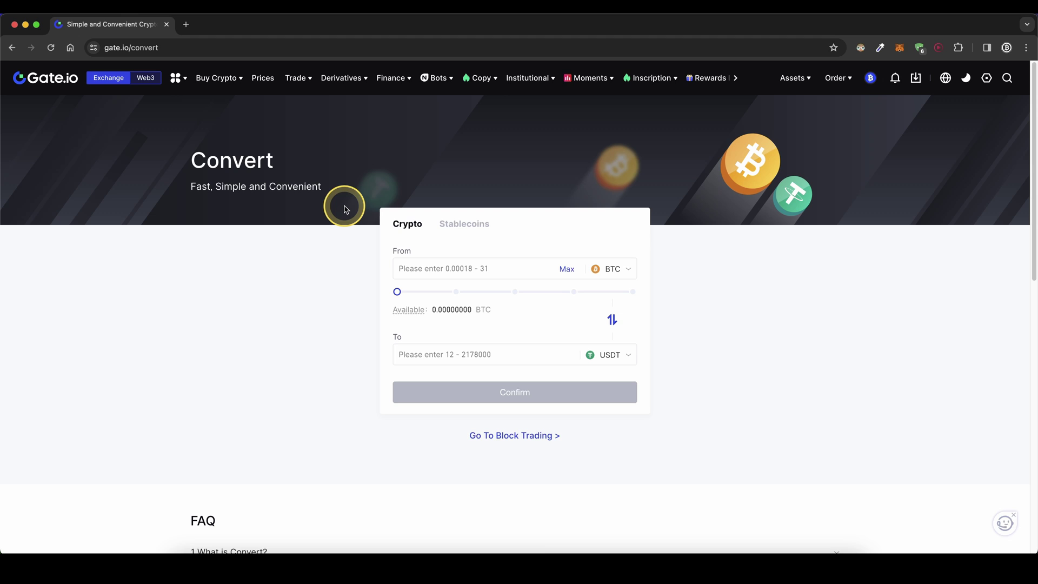
click(612, 318)
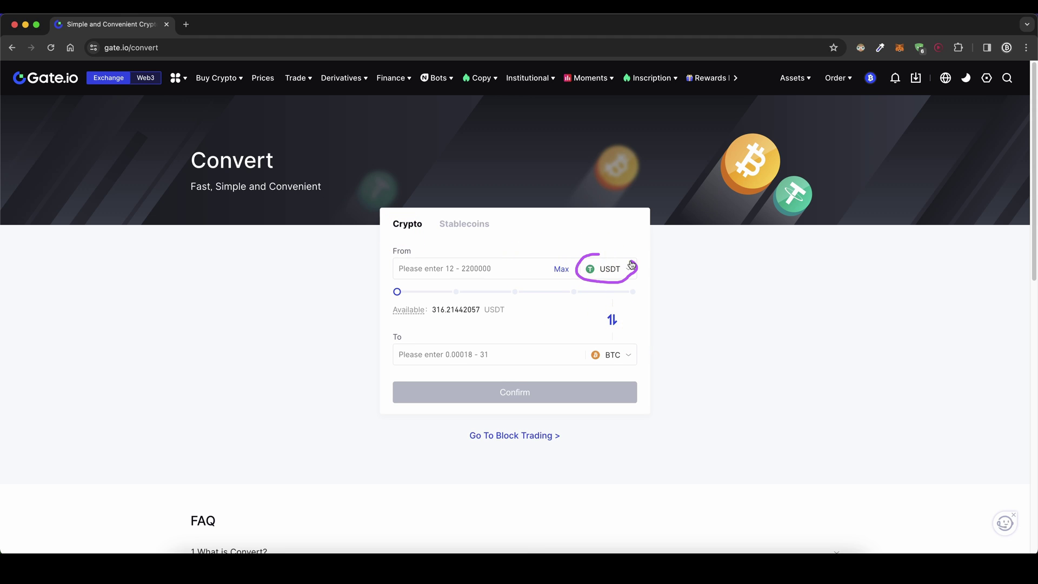
click(594, 264)
drag(475, 303, 427, 313)
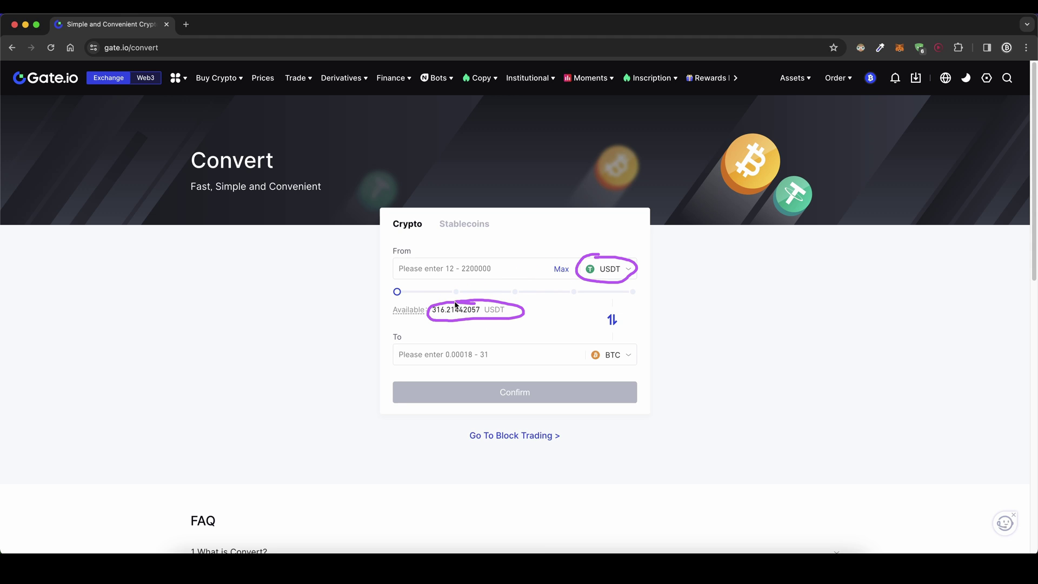
Search for and pick ADA as the coin to receive, then set the slider to 45%
click(612, 358)
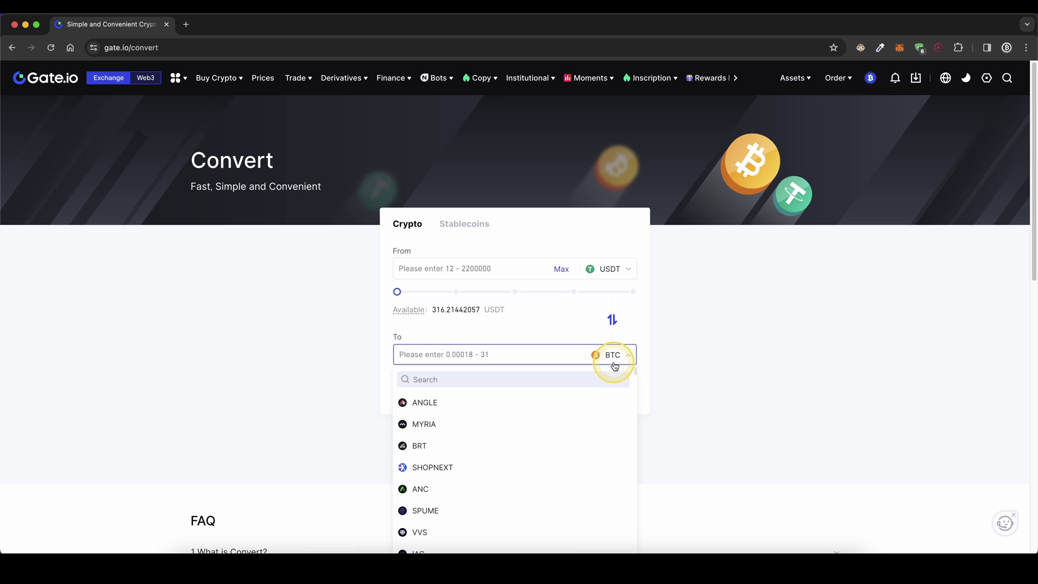
scroll(637, 396, down, 3)
mouse_move(637, 396)
mouse_down()
mouse_move(639, 517)
mouse_move(626, 375)
mouse_move(635, 366)
mouse_up()
click(512, 379)
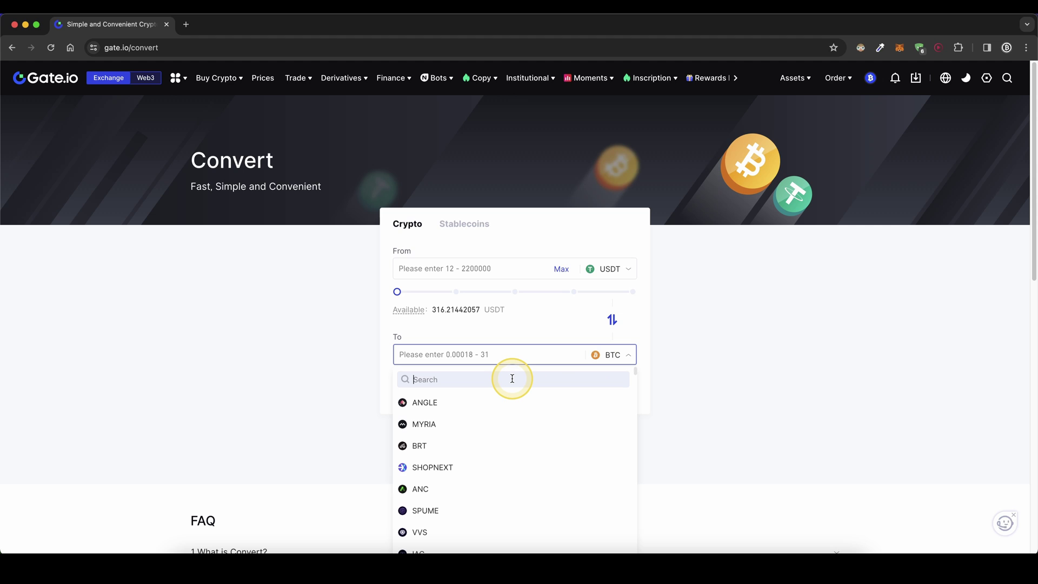
text(ada)
click(434, 403)
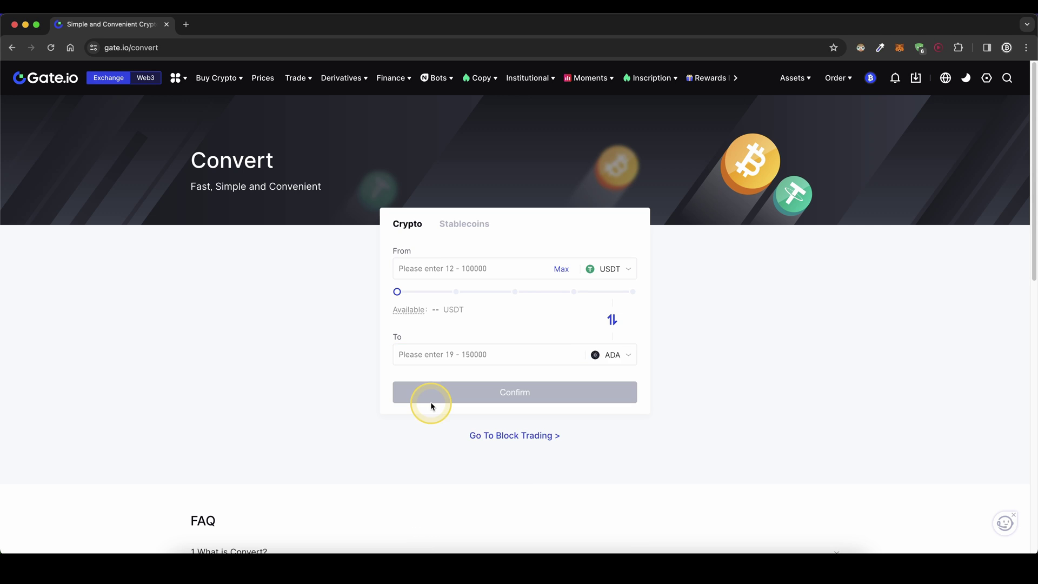
click(433, 270)
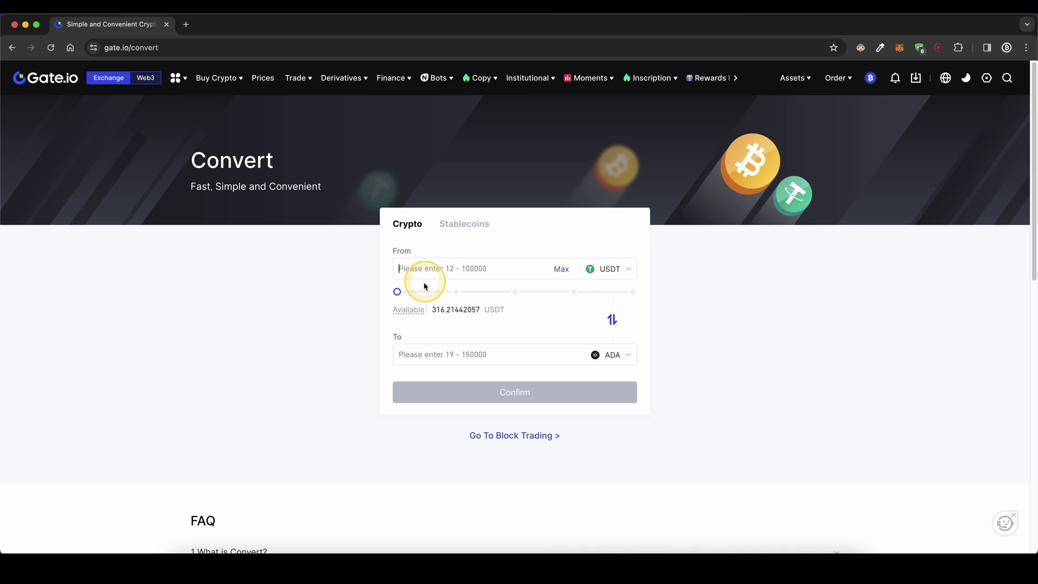
drag(396, 292, 632, 291)
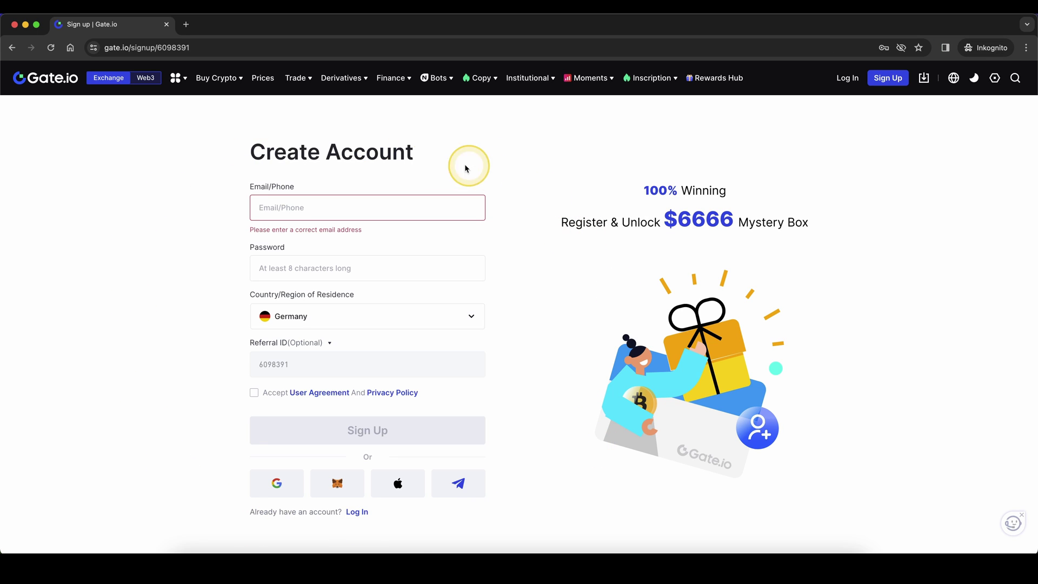
drag(568, 145, 556, 149)
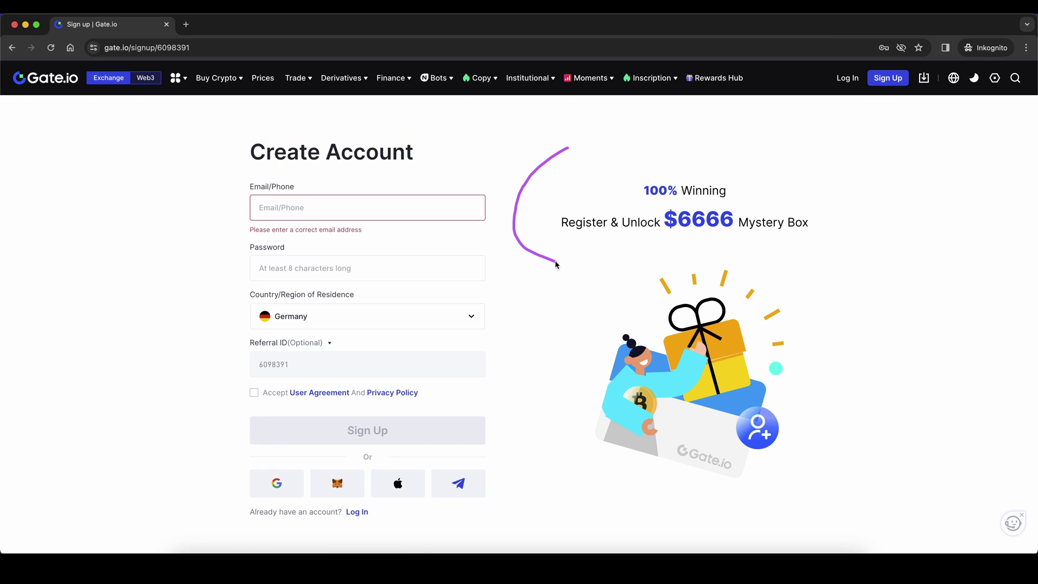